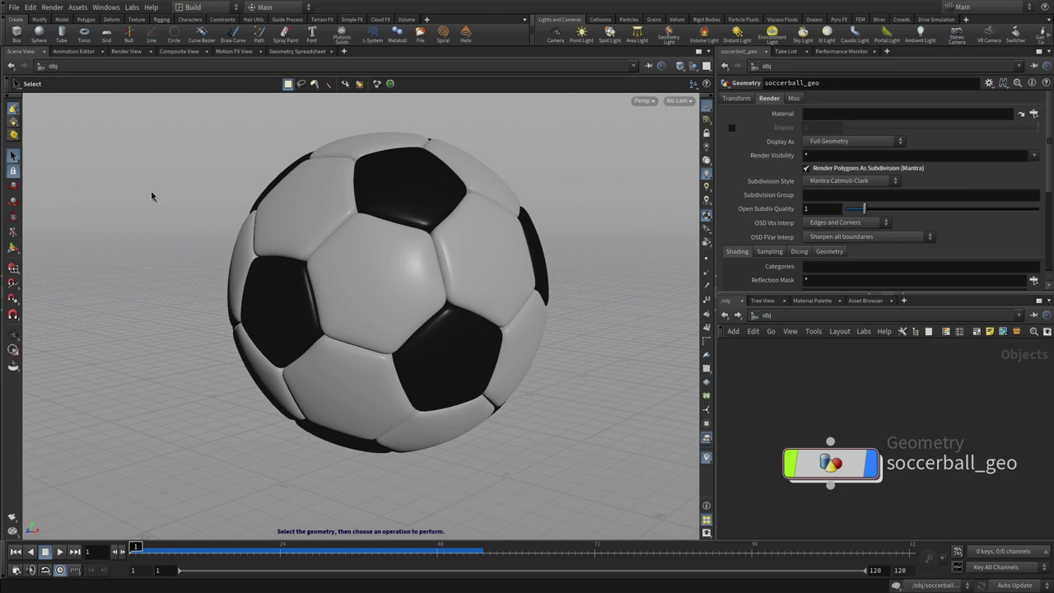
Go inside the soccerball_geo object's network and return to the object level, two times over
left_click(830, 463)
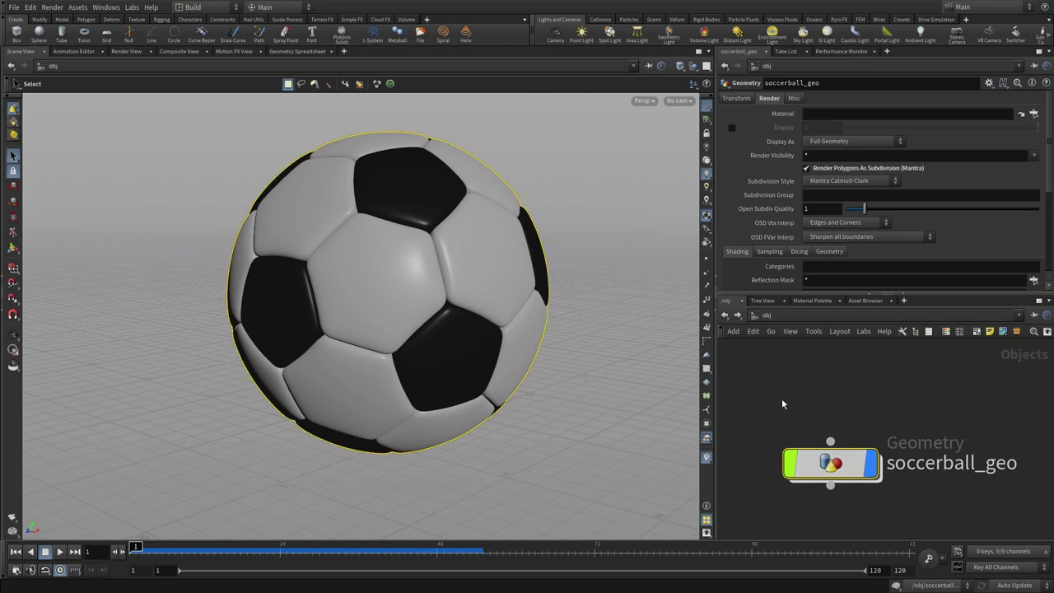
key("n")
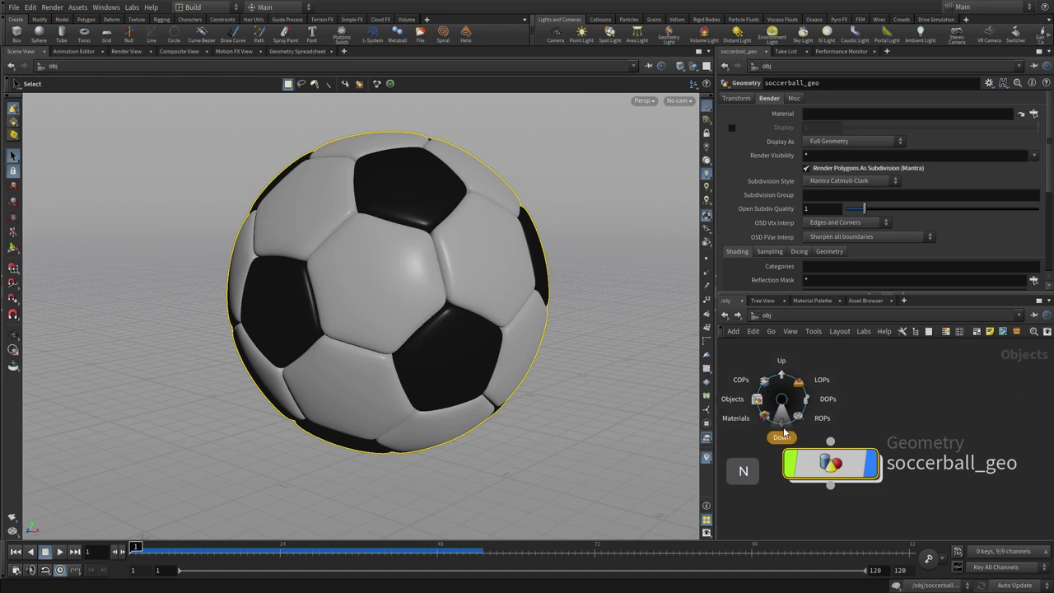
left_click(784, 434)
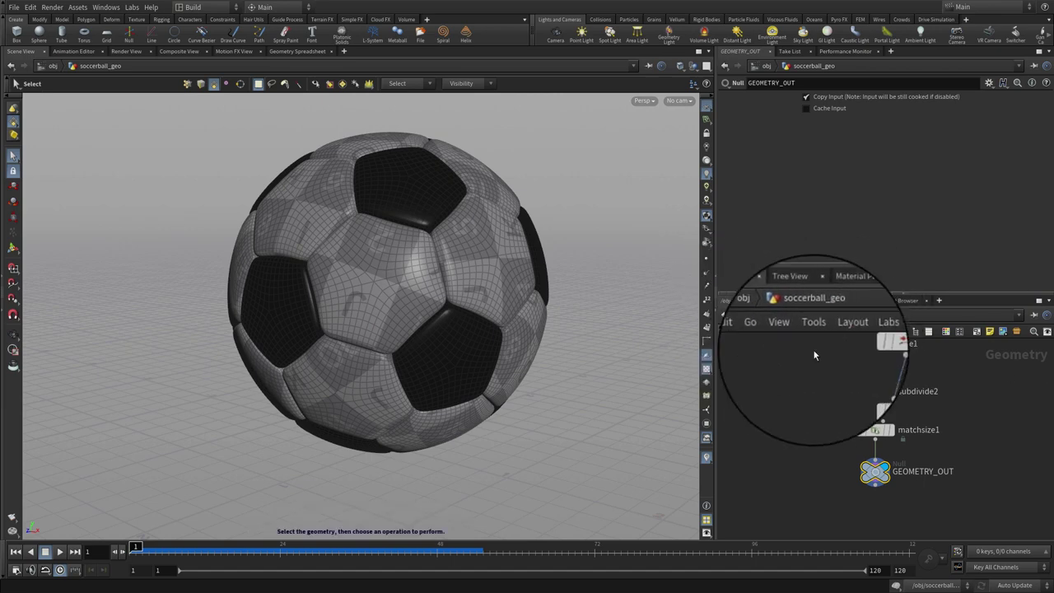
key("n")
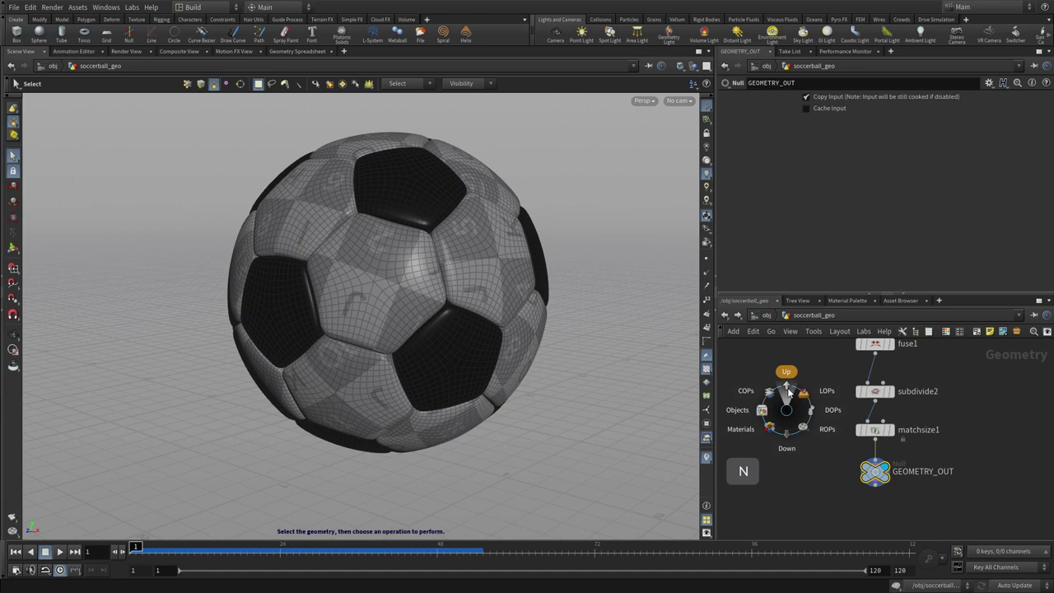
left_click(788, 388)
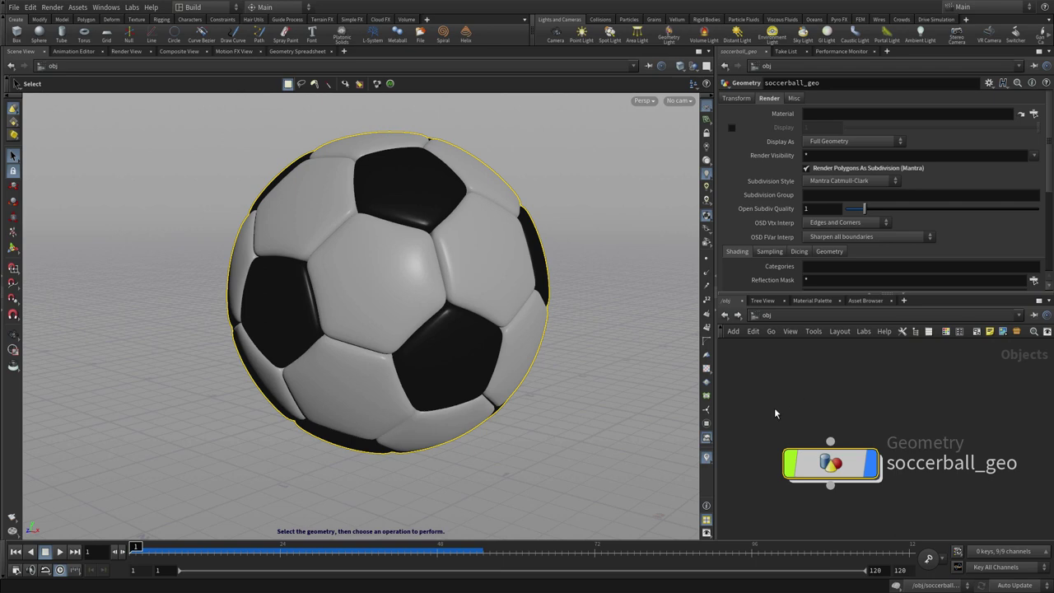
key("i")
key("u")
Switch to the Solaris stage network, examine its whole node tree, and return to the object level
key("n")
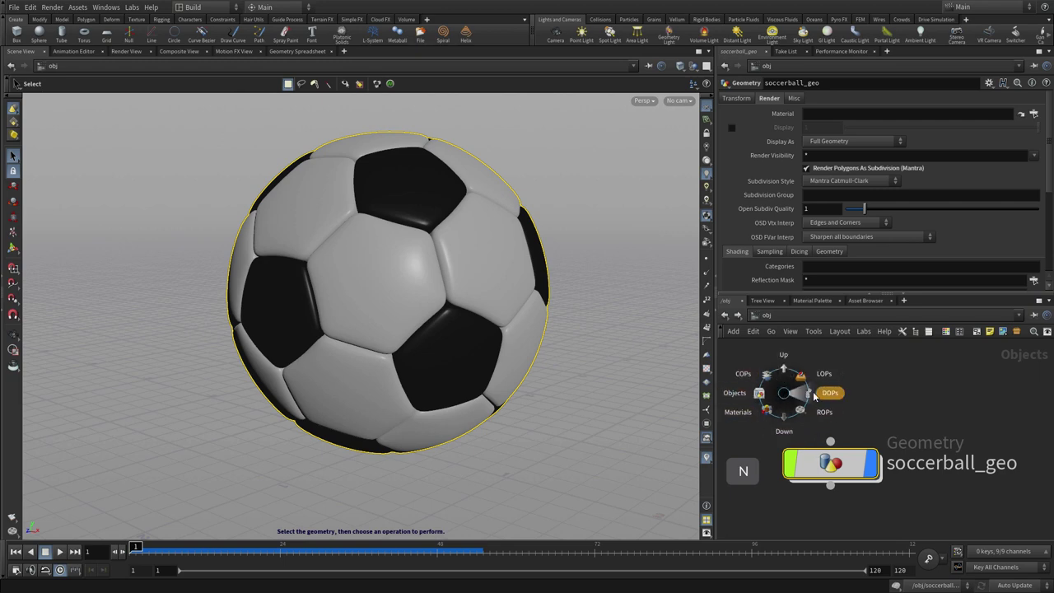
left_click(816, 376)
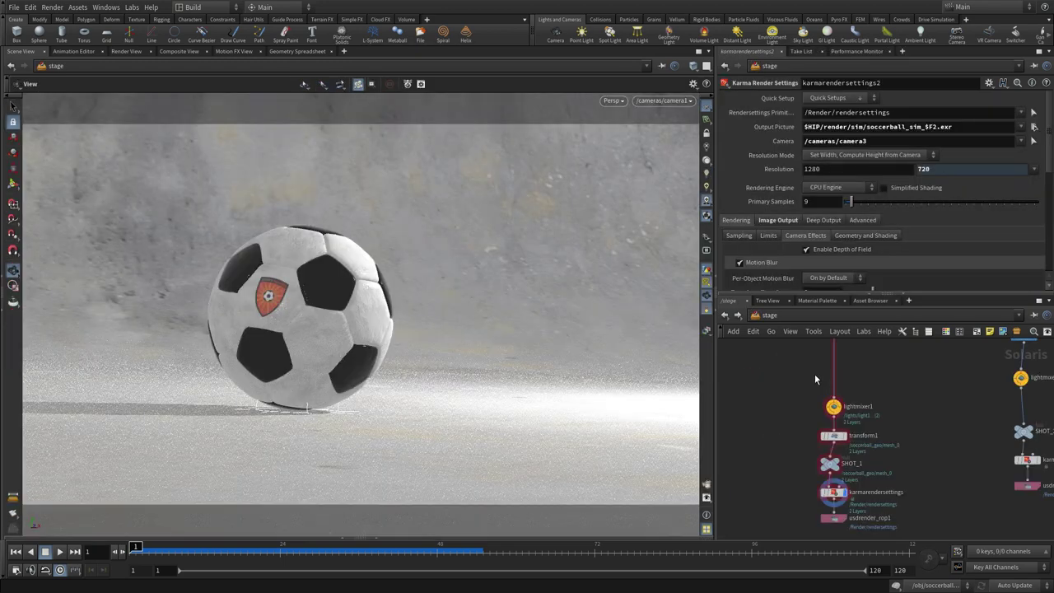
right_click_drag(940, 390, 914, 394)
middle_click_drag(932, 387, 836, 456)
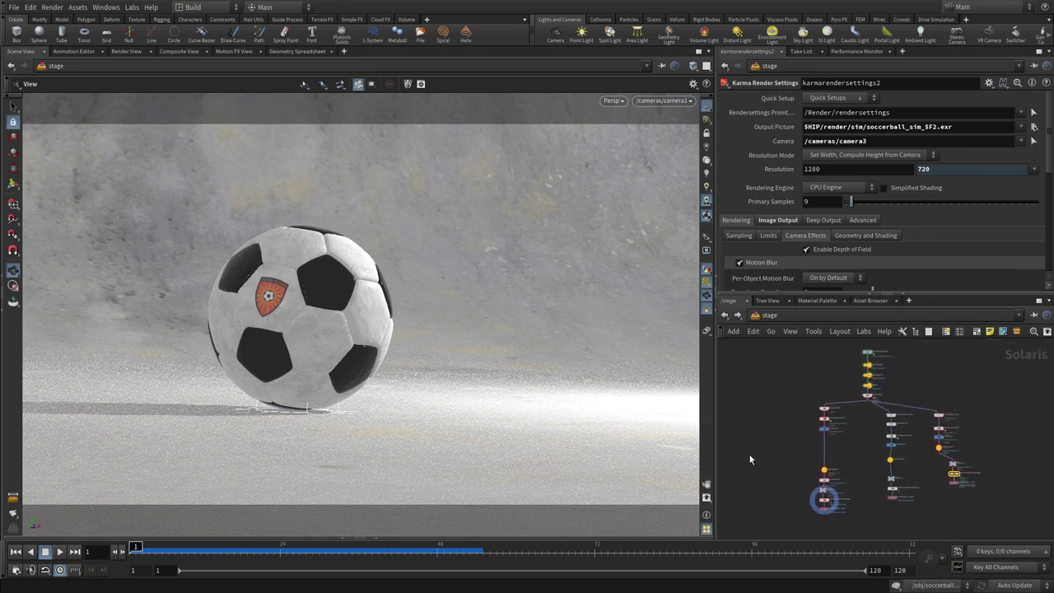
key("n")
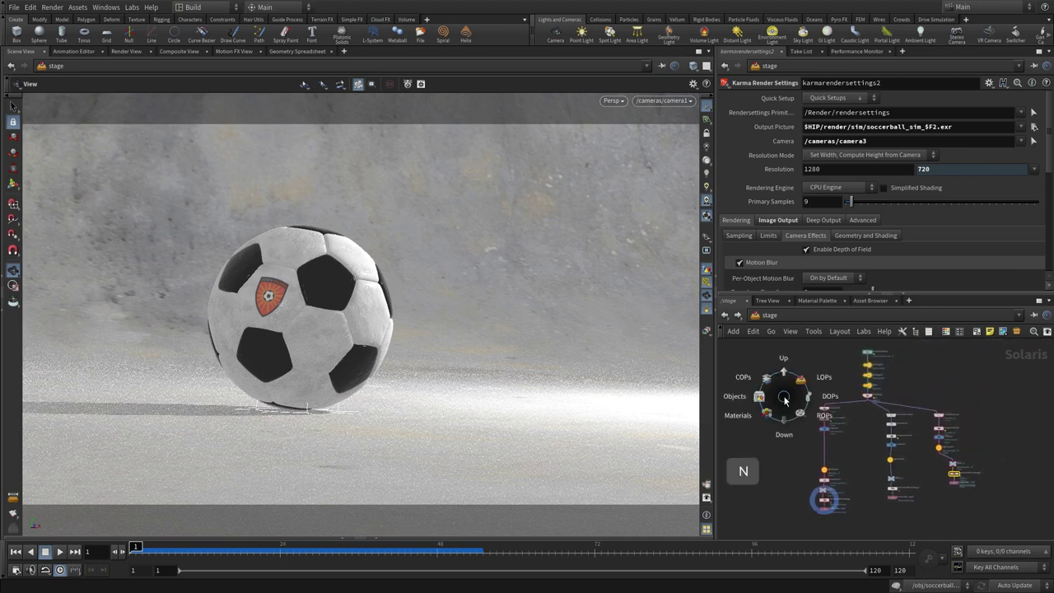
left_click(758, 399)
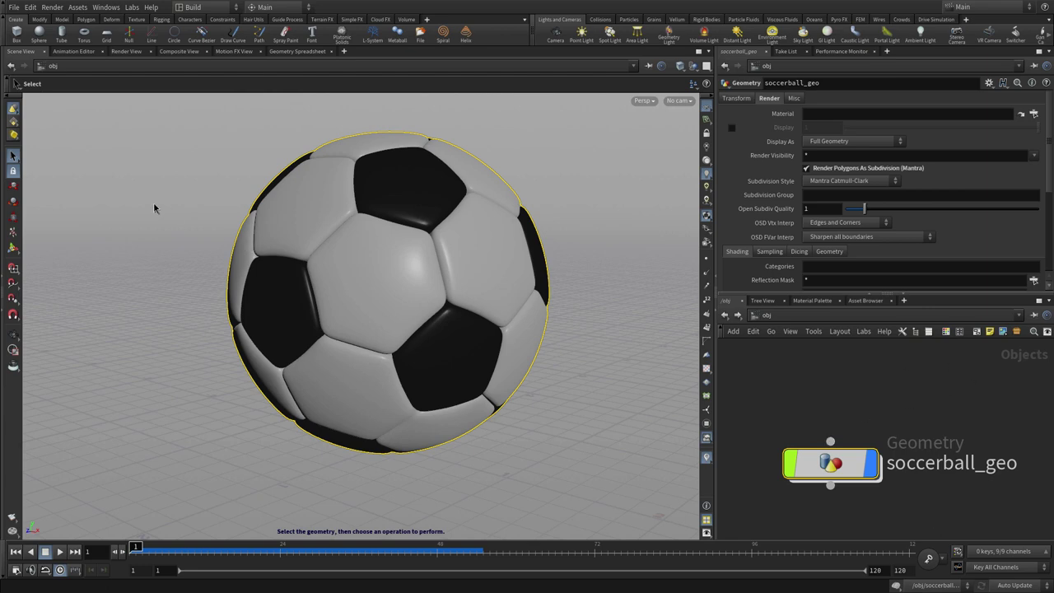
Select an area of primitives on the soccer ball, and switch component selection to points to select an area of points
left_click(13, 124)
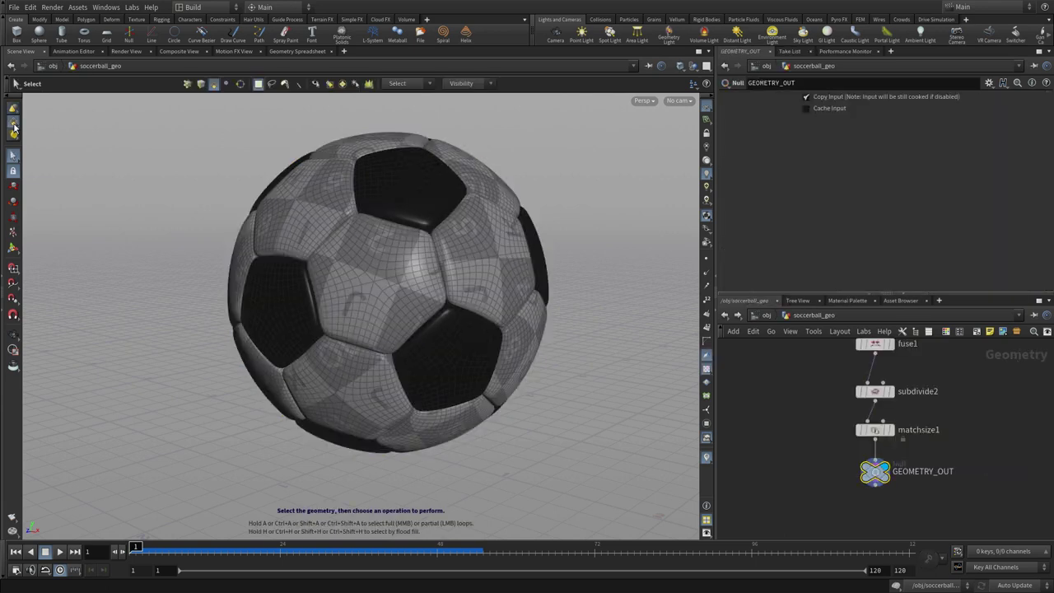
left_click_drag(235, 163, 395, 292)
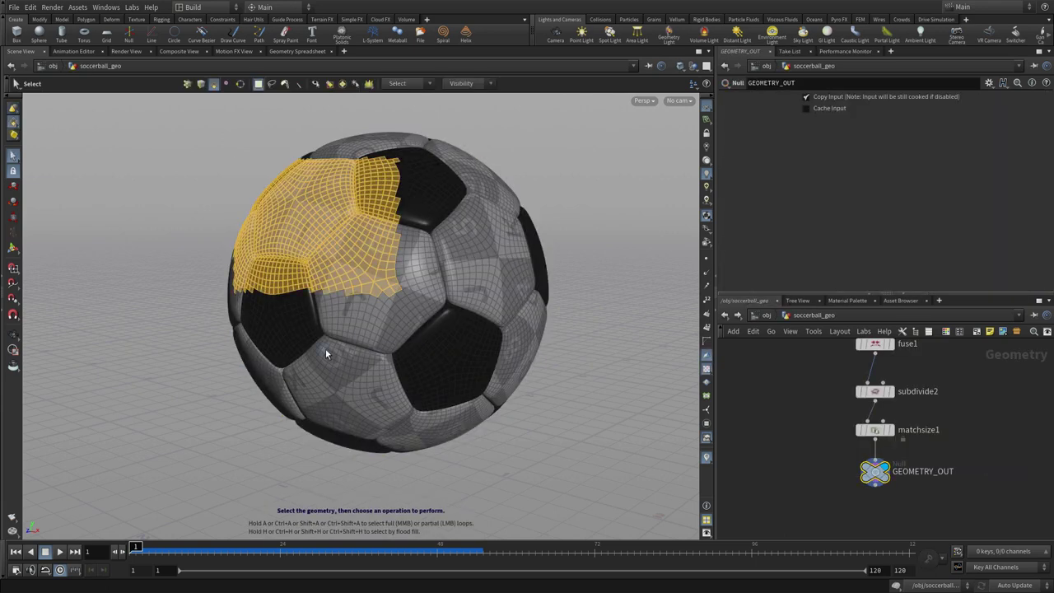
left_click(13, 122)
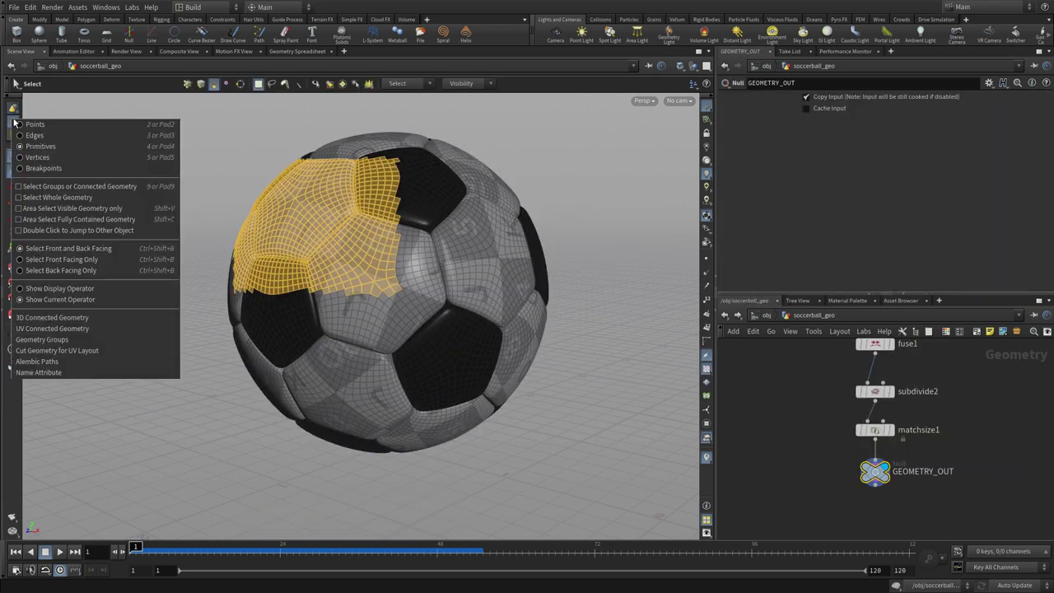
left_click(25, 123)
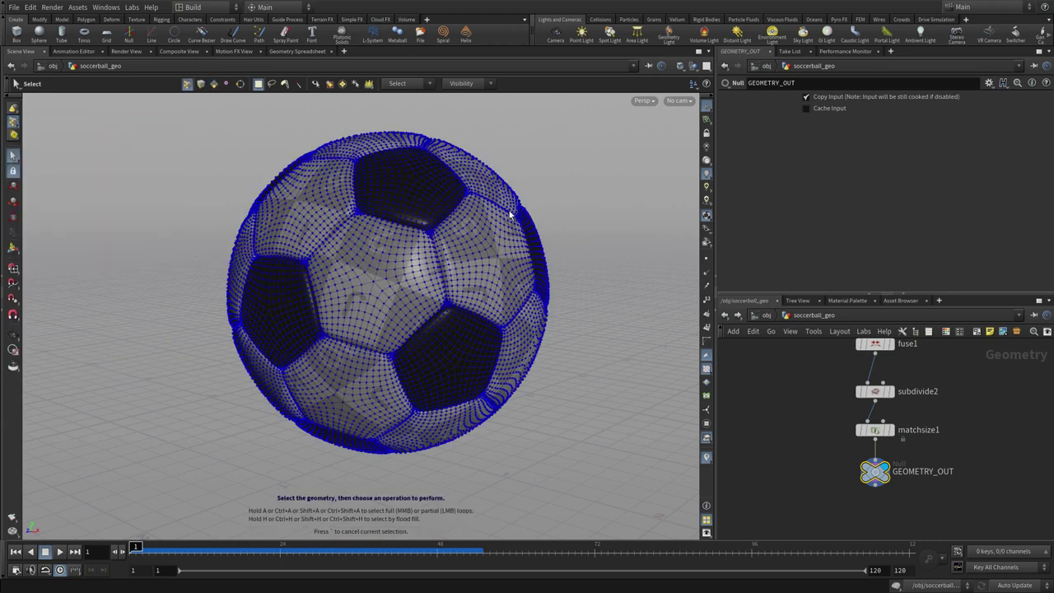
left_click_drag(557, 170, 370, 336)
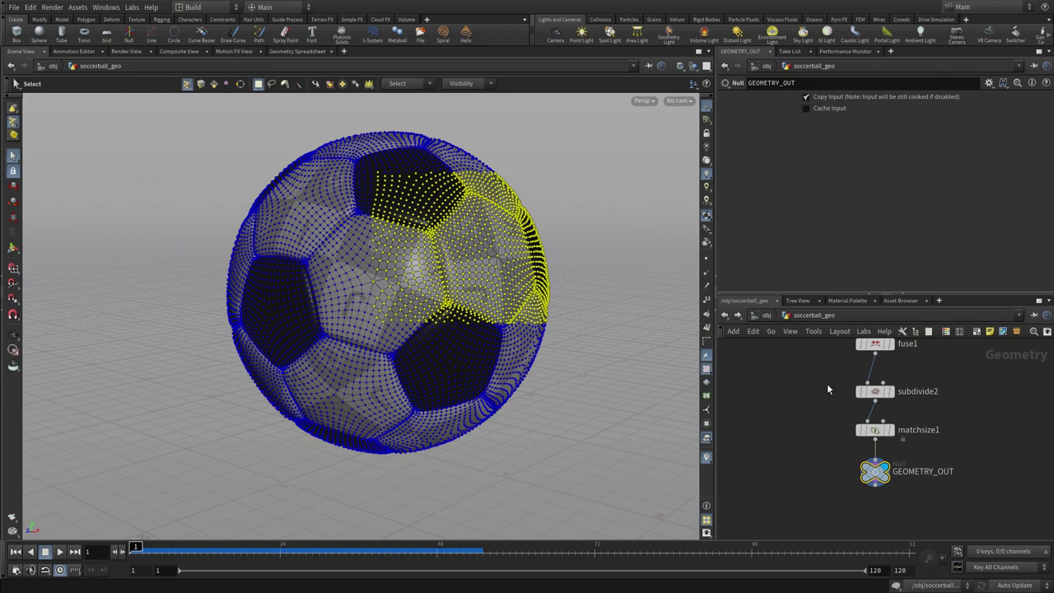
Return to the object level, and use the network path to jump into soccerball_geo and back out again
left_click(766, 320)
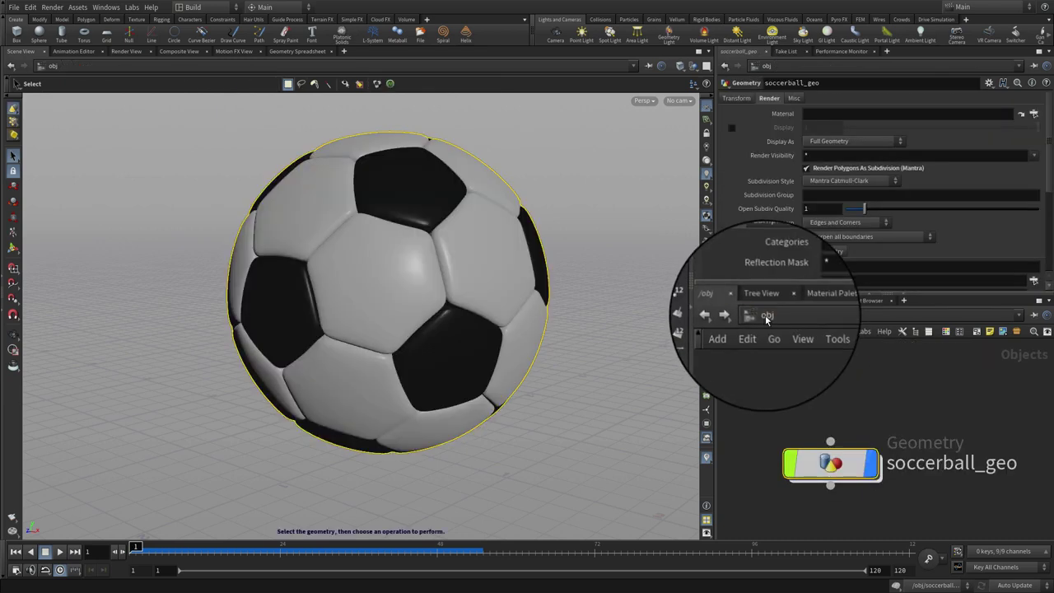
left_click(767, 320)
mouse_move(781, 424)
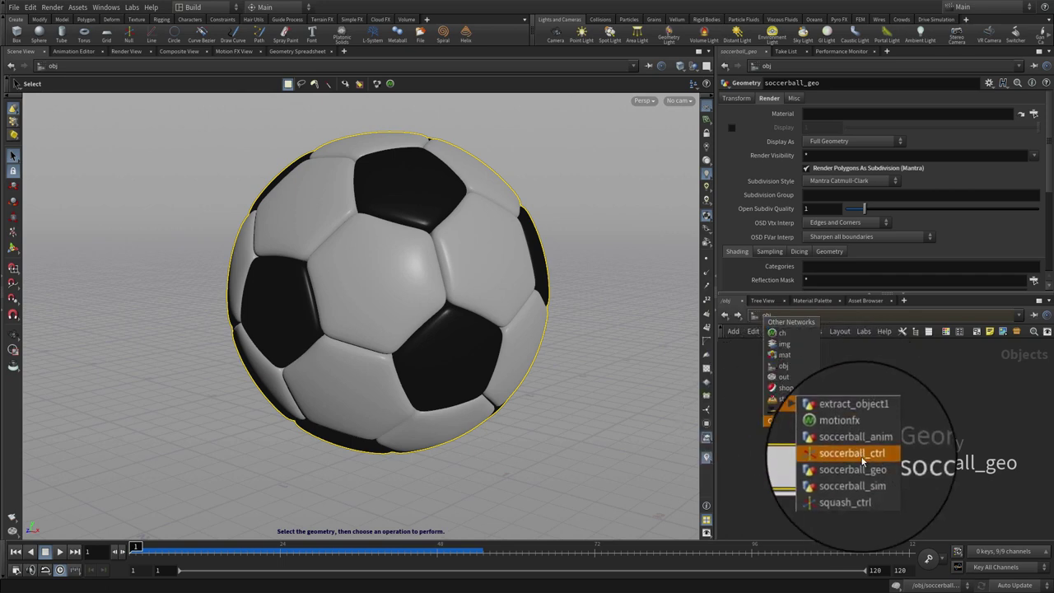
left_click(860, 471)
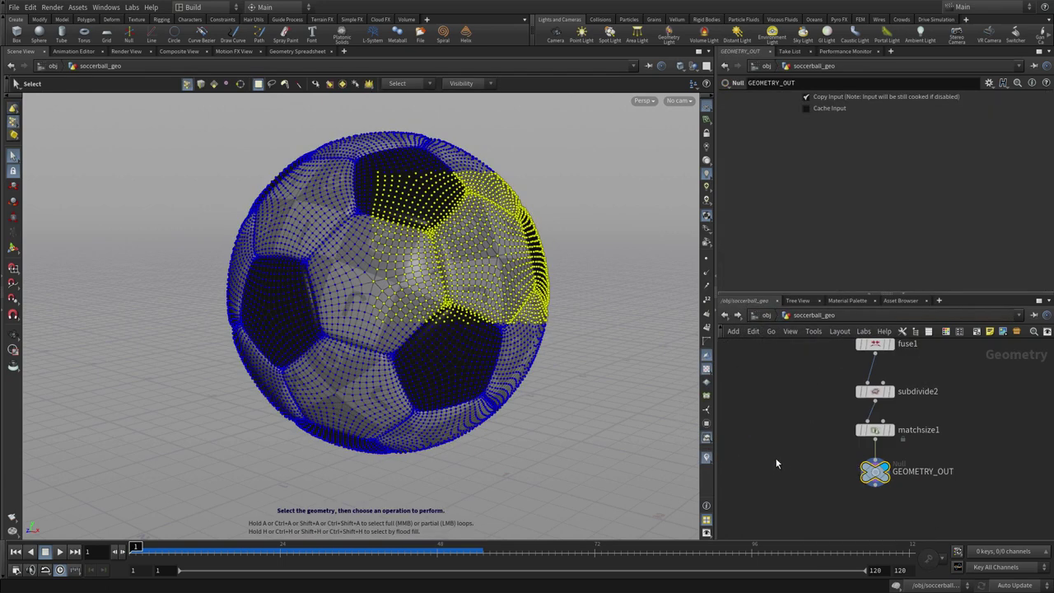
left_click(765, 315)
left_click(770, 392)
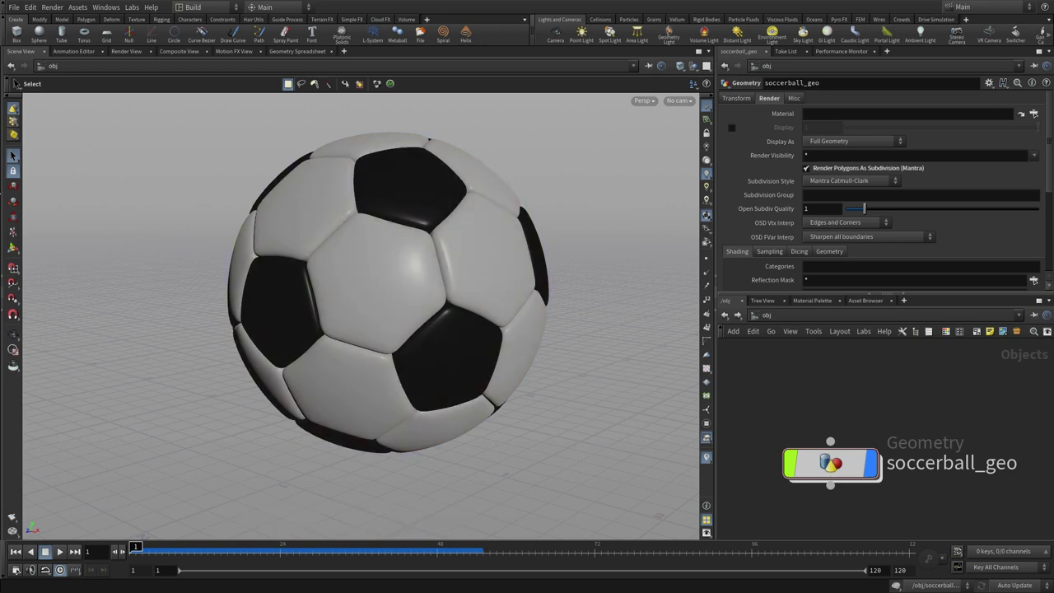
Reveal the Tree View pane beside the viewport and expand obj and its soccerball_geo object
left_click(2, 319)
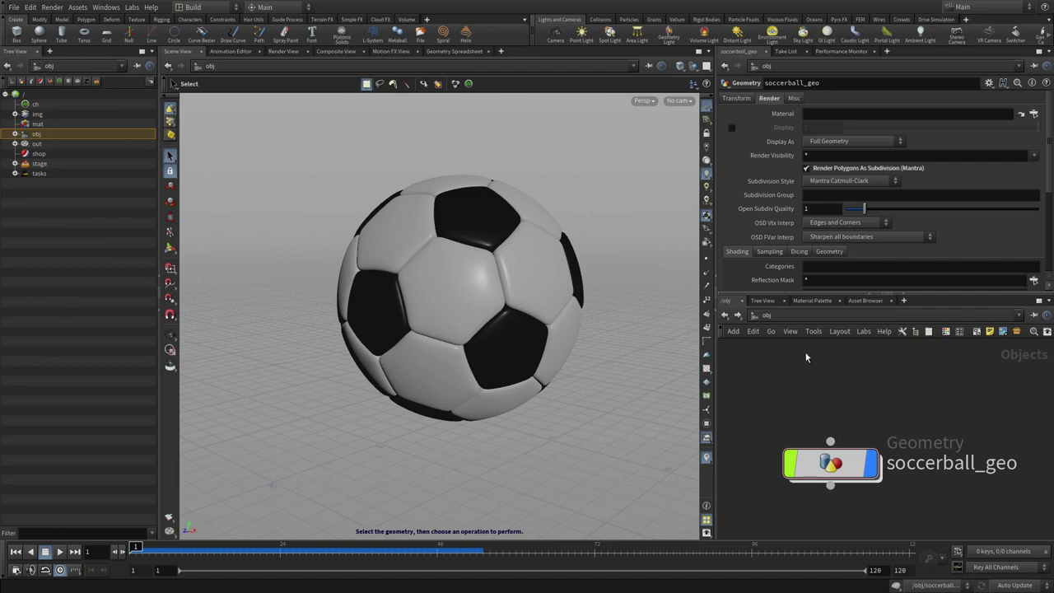
left_click(763, 301)
left_click(726, 301)
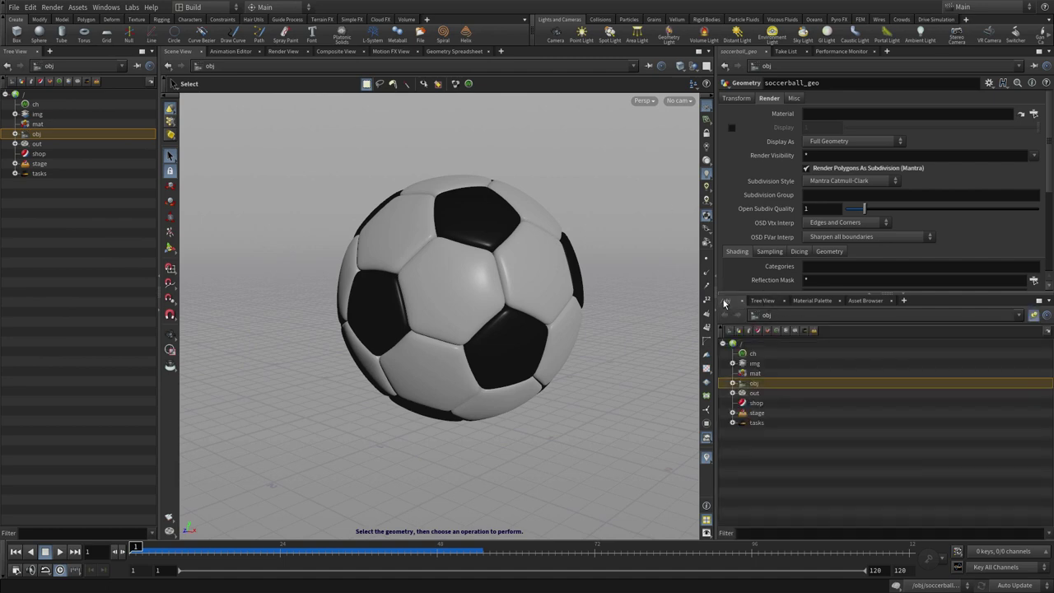
left_click(14, 134)
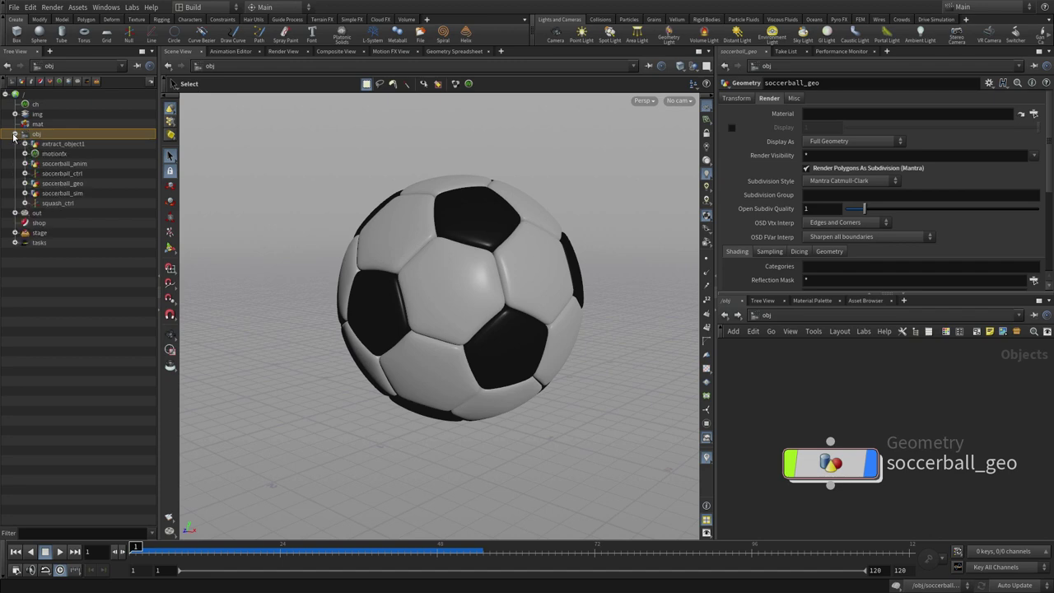
left_click(25, 182)
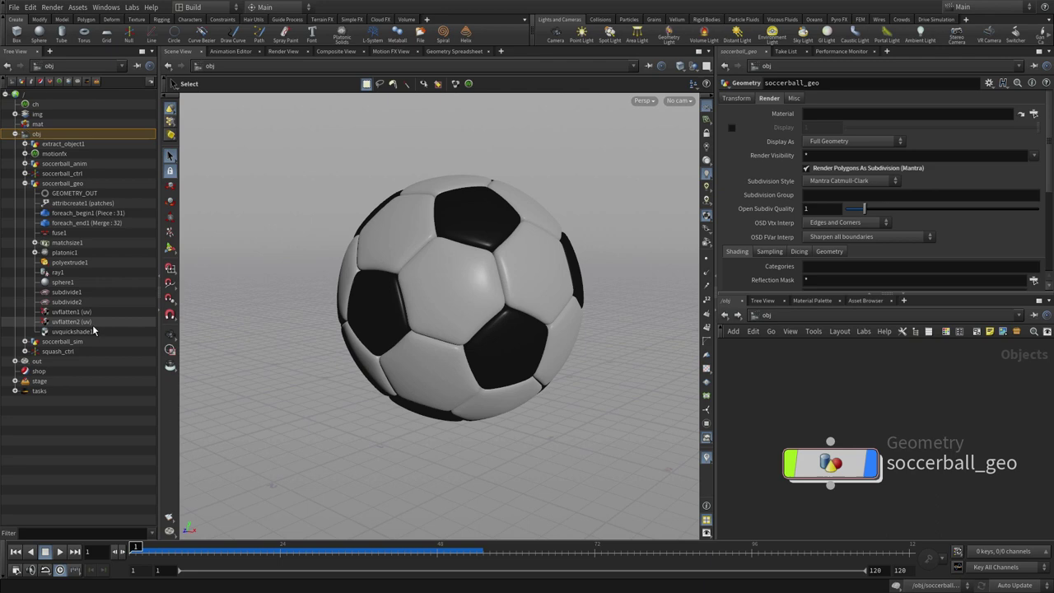
Select the polyextrude1 node in the tree and locate it between the foreach nodes in the network
left_click(70, 262)
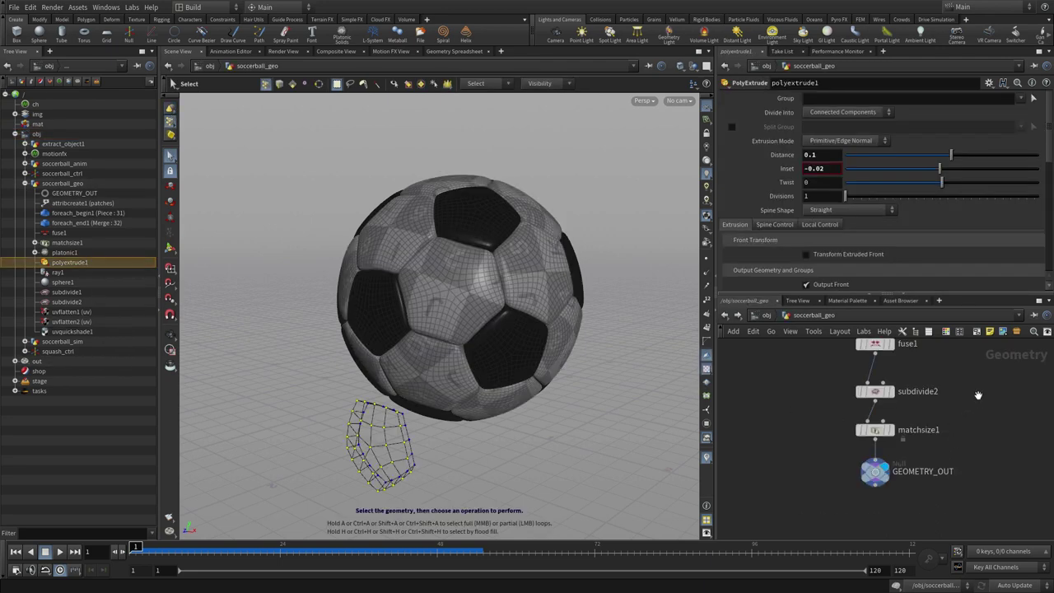
right_click_drag(979, 395, 945, 411, "alt")
middle_click_drag(972, 393, 902, 519, "alt")
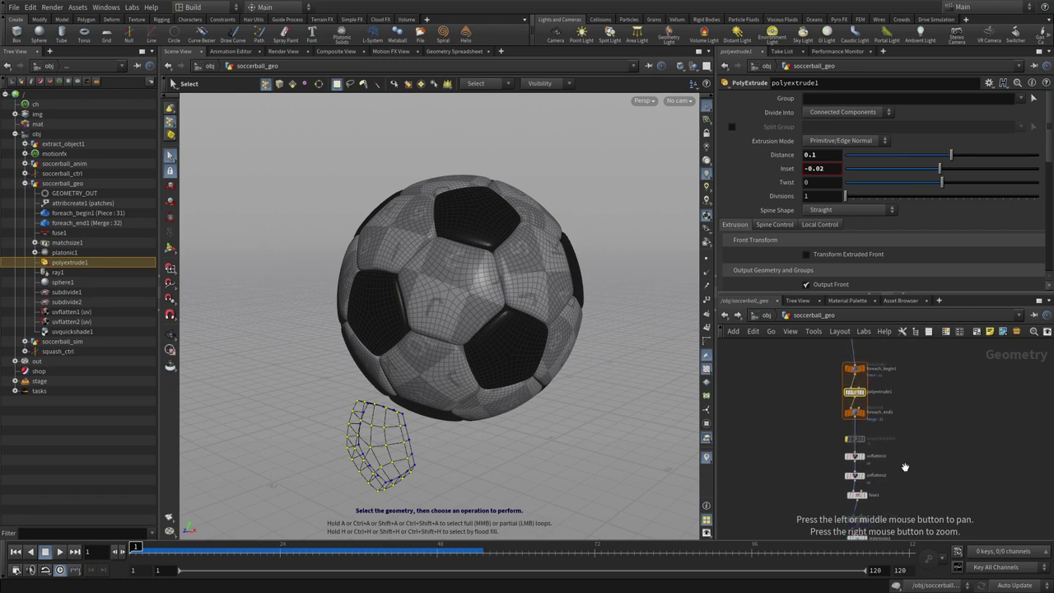
middle_click_drag(905, 467, 907, 494, "alt")
right_click_drag(915, 429, 951, 403, "alt")
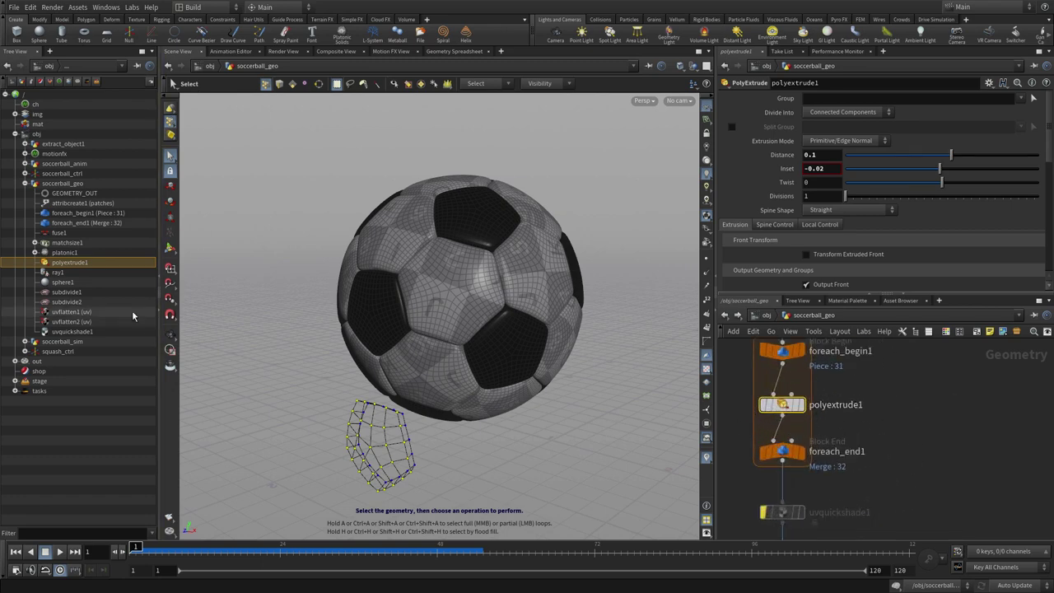
Select the platonic1 node in the tree and locate it at the start of the soccerball_geo node chain
left_click(63, 252)
right_click_drag(860, 394, 838, 403, "alt")
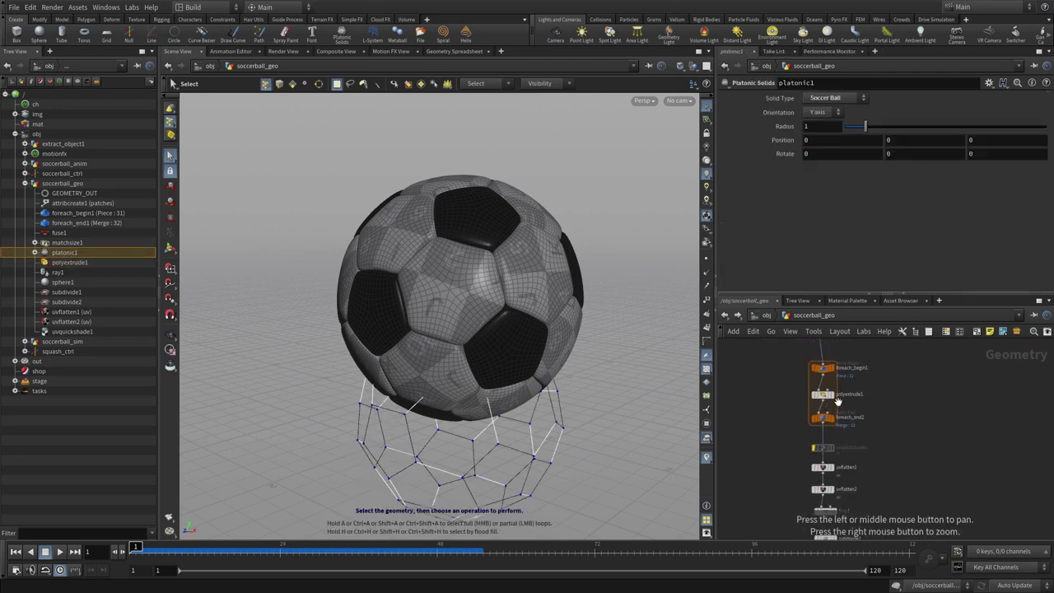
middle_click_drag(916, 383, 909, 471, "alt")
middle_click_drag(909, 421, 921, 458, "alt")
right_click_drag(904, 432, 918, 422, "alt")
left_click_drag(922, 400, 955, 415)
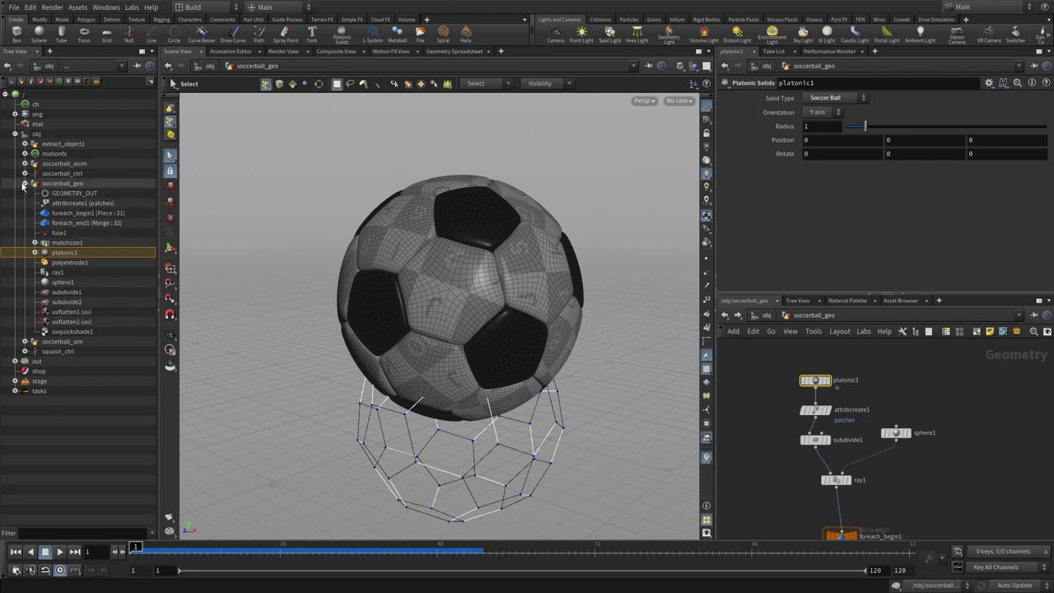
Collapse soccerball_geo in the tree and hide the Tree View pane
left_click(24, 183)
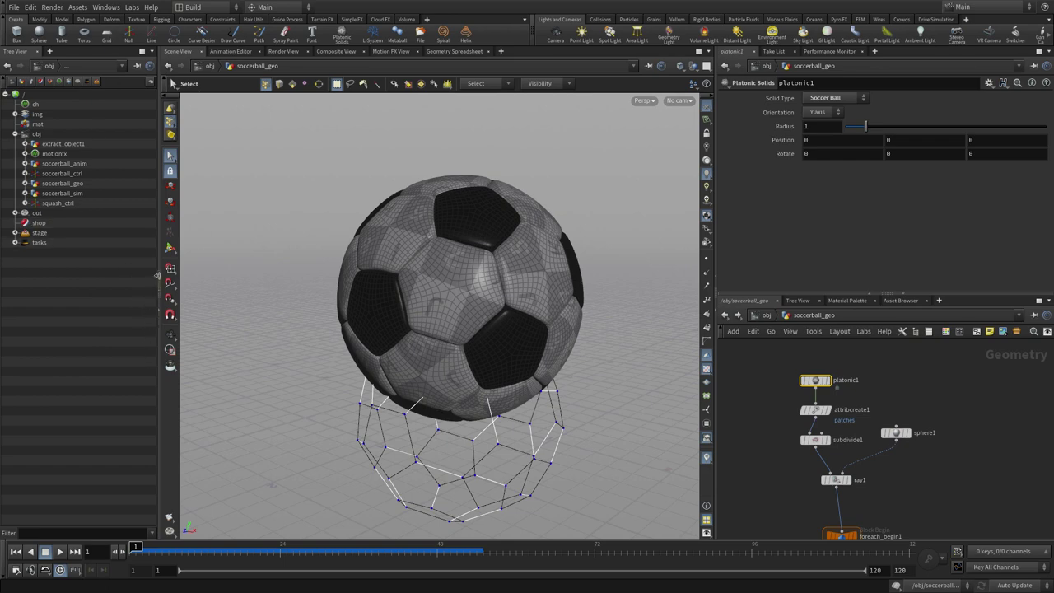
left_click(157, 276)
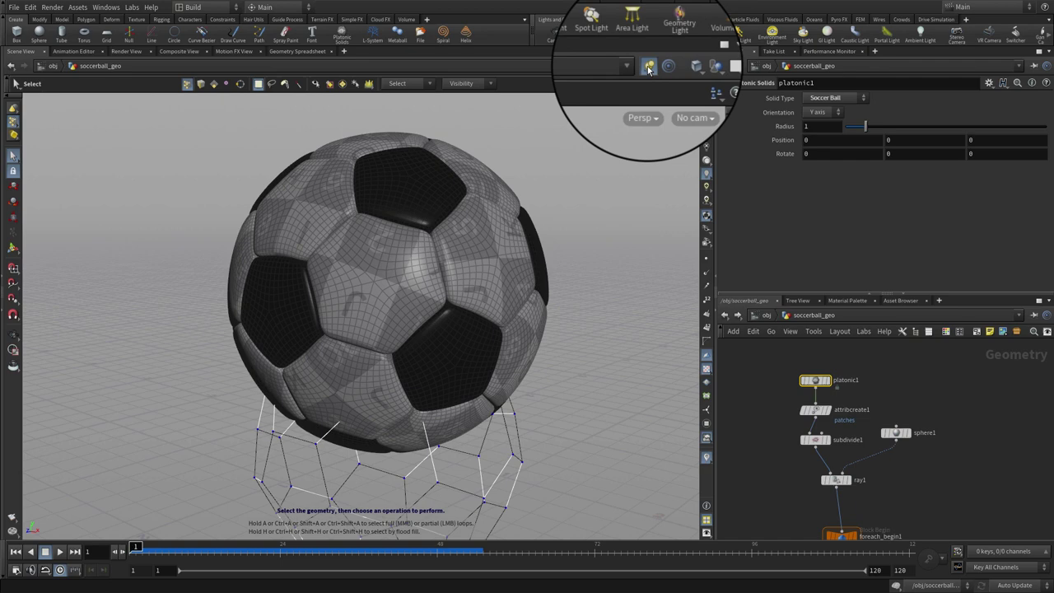
Pin the scene view at the object level while entering soccerball_geo in the network editor, and set the pinned view's path to soccerball_geo
left_click(766, 315)
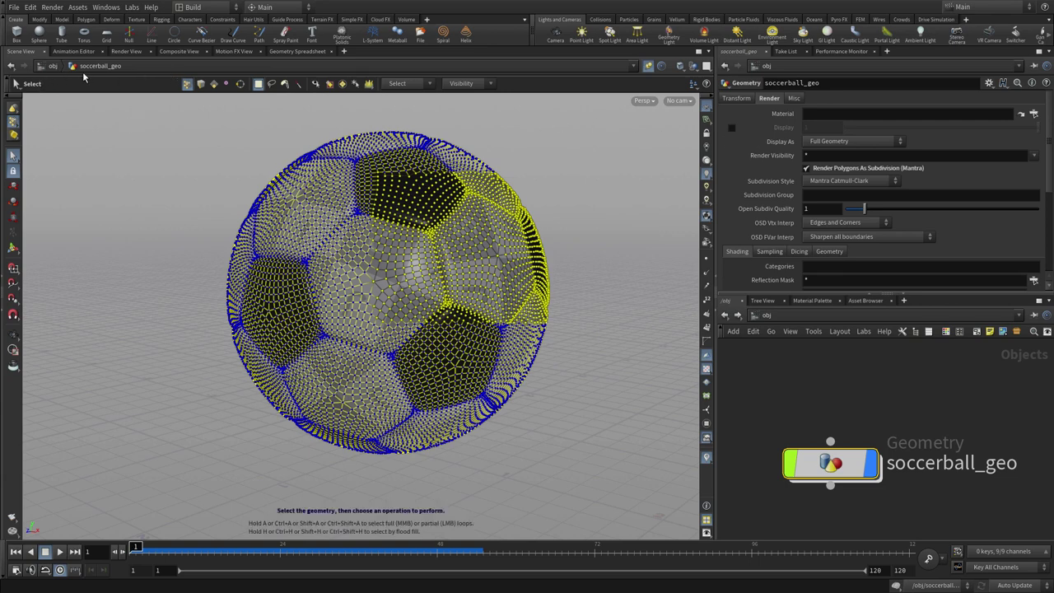
left_click(648, 66)
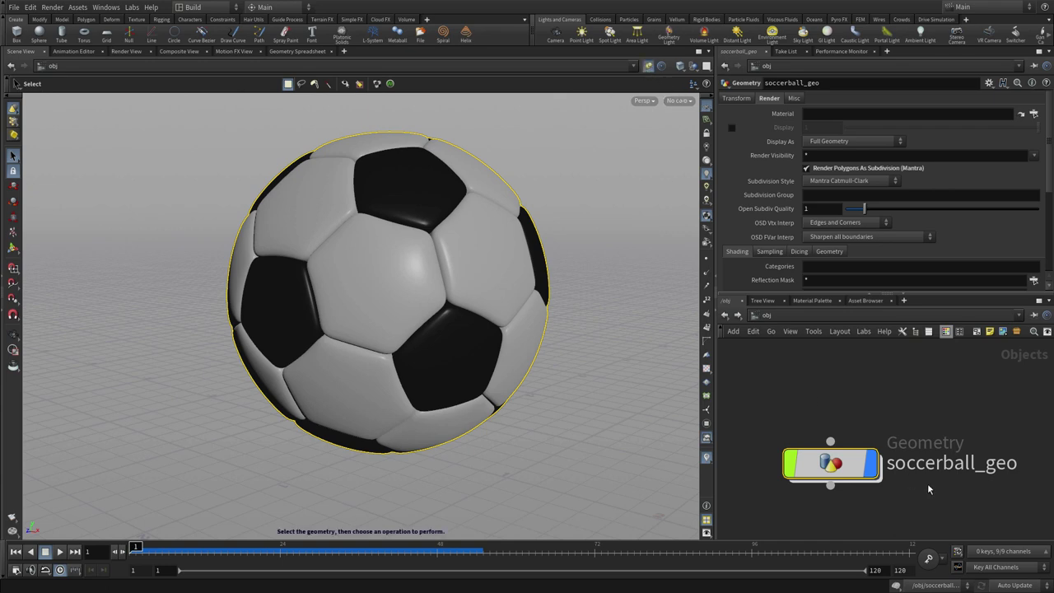
double_click(854, 462)
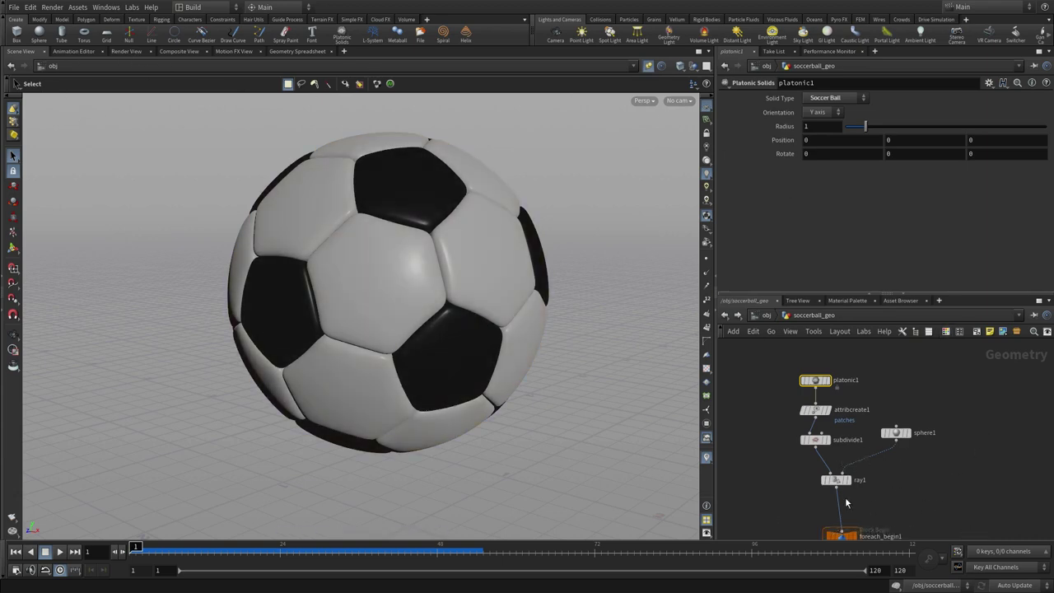
mouse_move(832, 484)
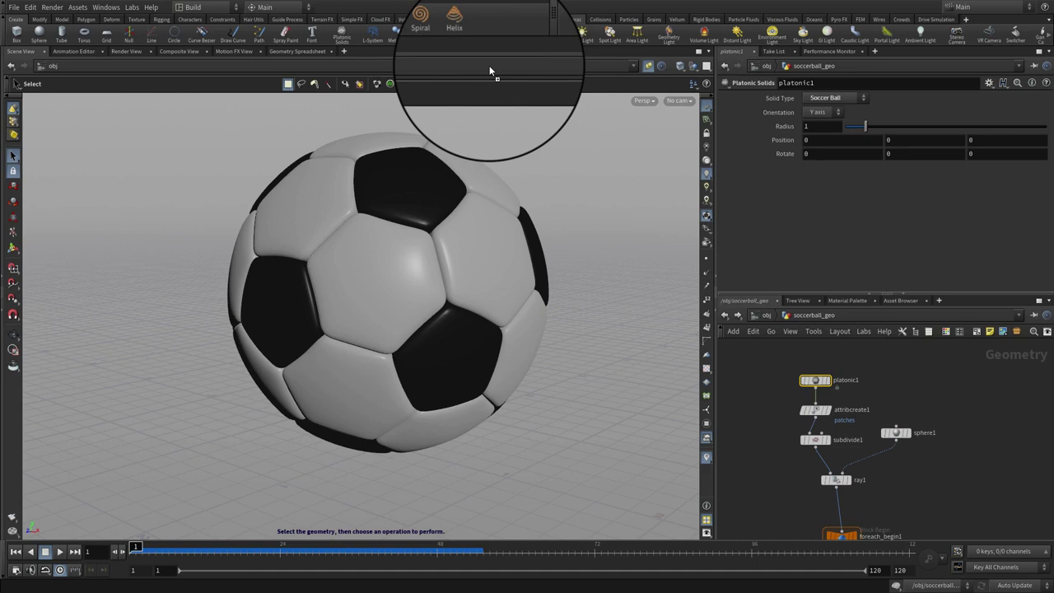
left_click_drag(489, 66, 490, 66)
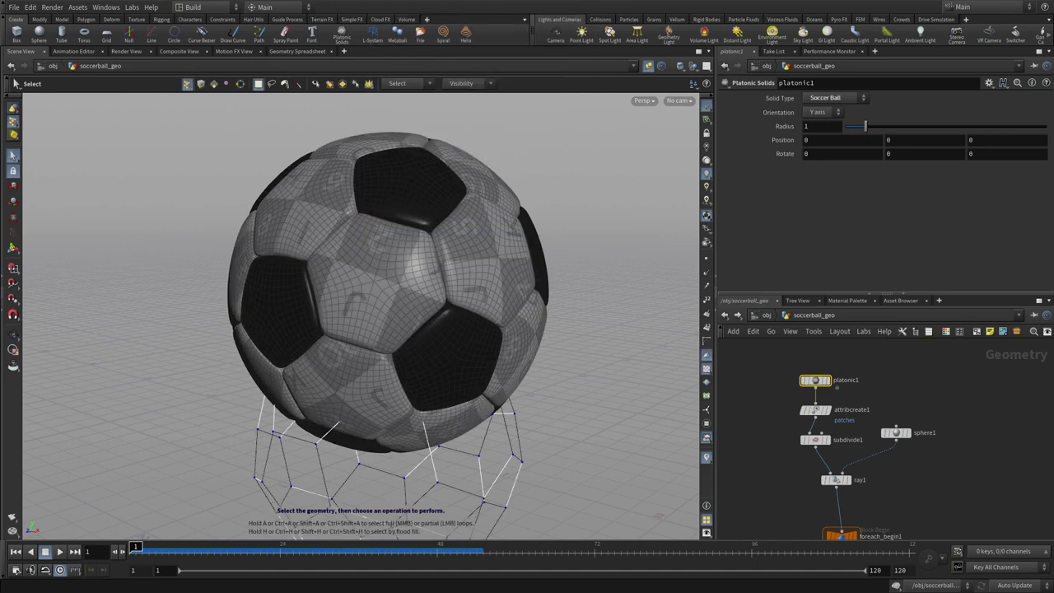
Unpin the scene view, clear the node selection, and follow the soccerball_geo node chain down to GEOMETRY_OUT
left_click(650, 66)
left_click(950, 399)
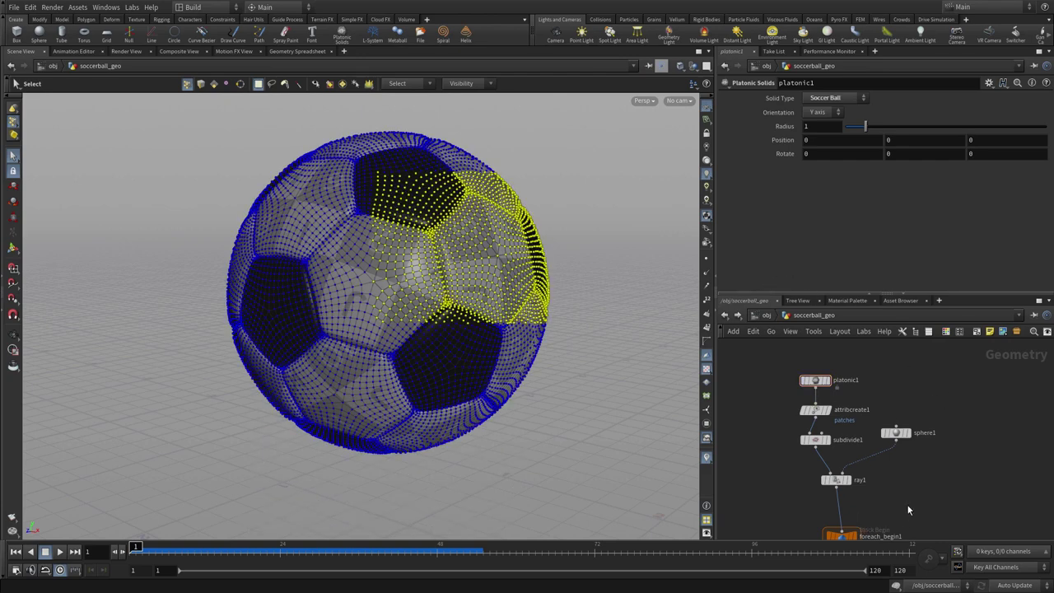
middle_click_drag(908, 504, 897, 429)
left_click(12, 154)
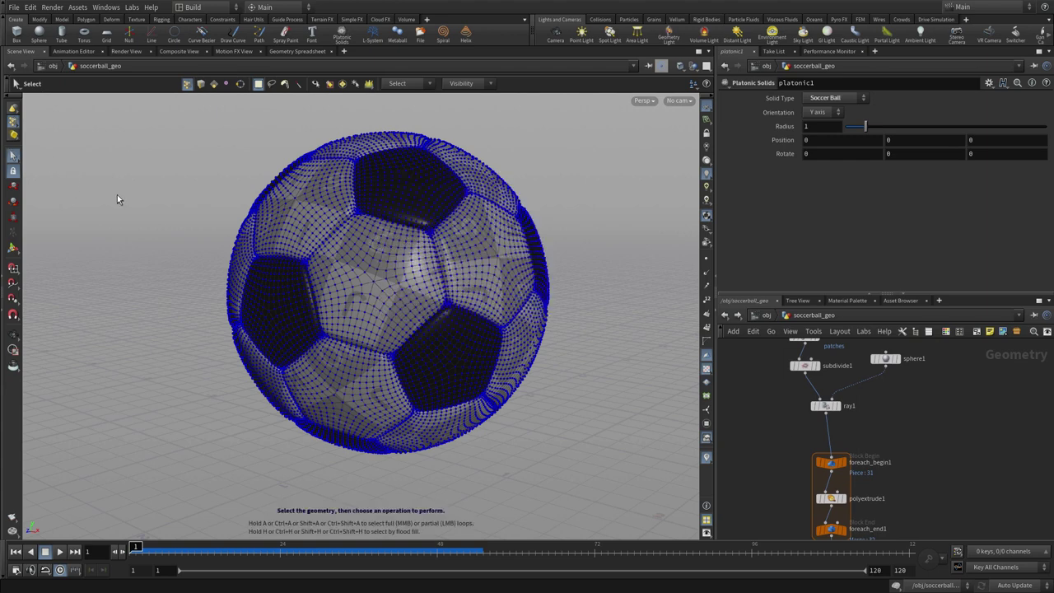
middle_click_drag(993, 503, 976, 227)
middle_click_drag(930, 410, 947, 398)
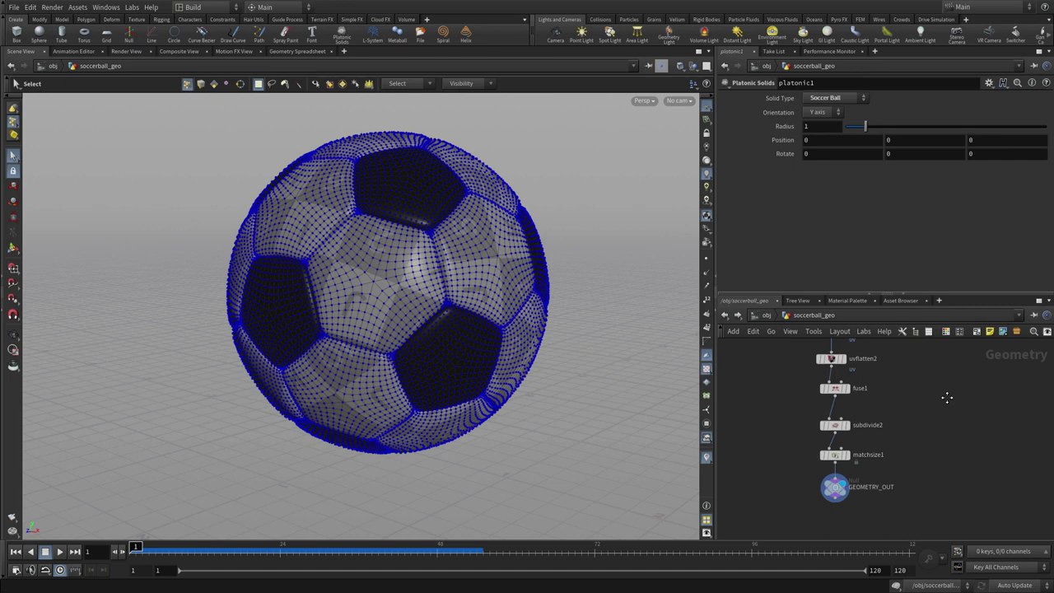
Set quickmark 1 at the object level and quickmark 2 inside soccerball_geo, framed on the nodes around GEOMETRY_OUT
left_click(766, 315)
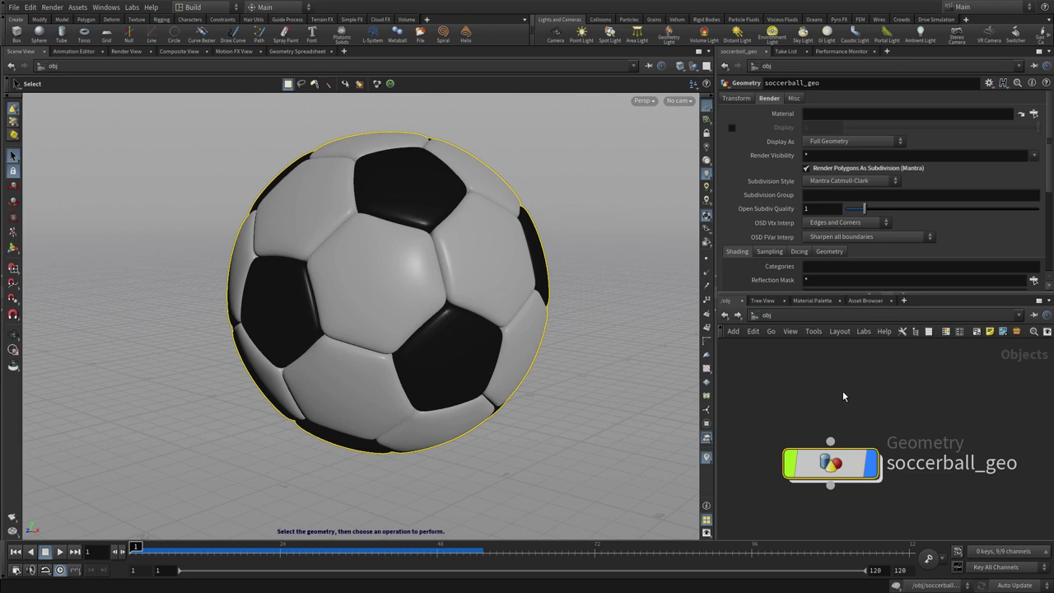
key("ctrl+1")
double_click(861, 463)
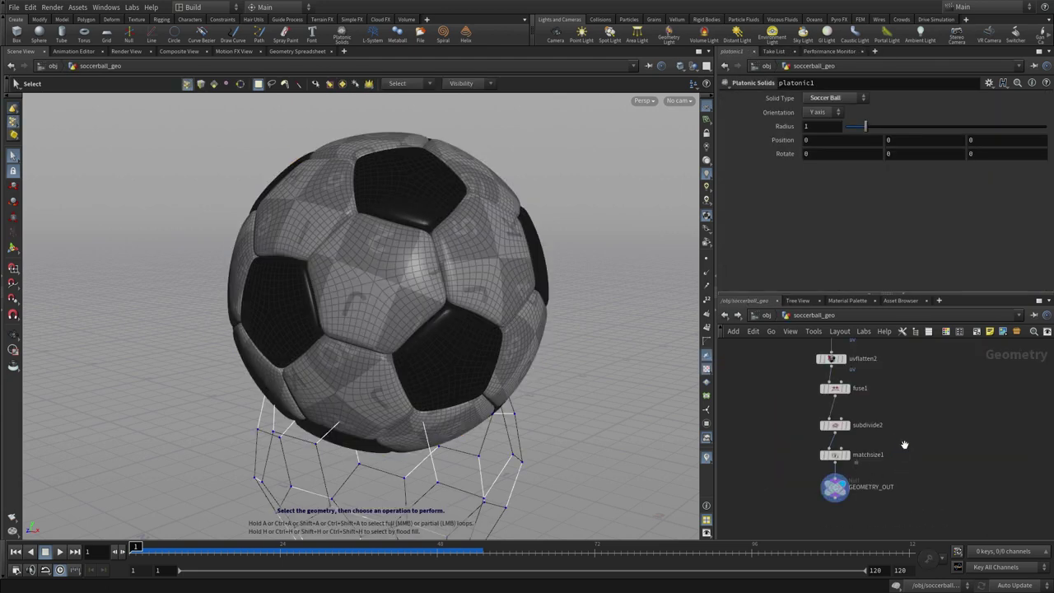
right_click_drag(905, 445, 925, 434)
middle_click_drag(924, 434, 958, 395)
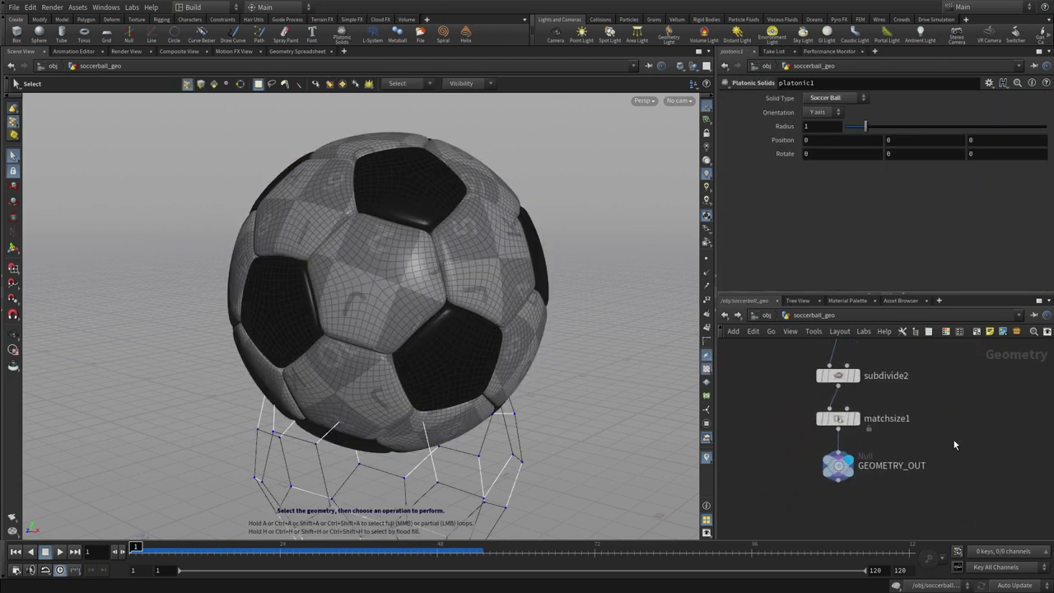
key("ctrl+2")
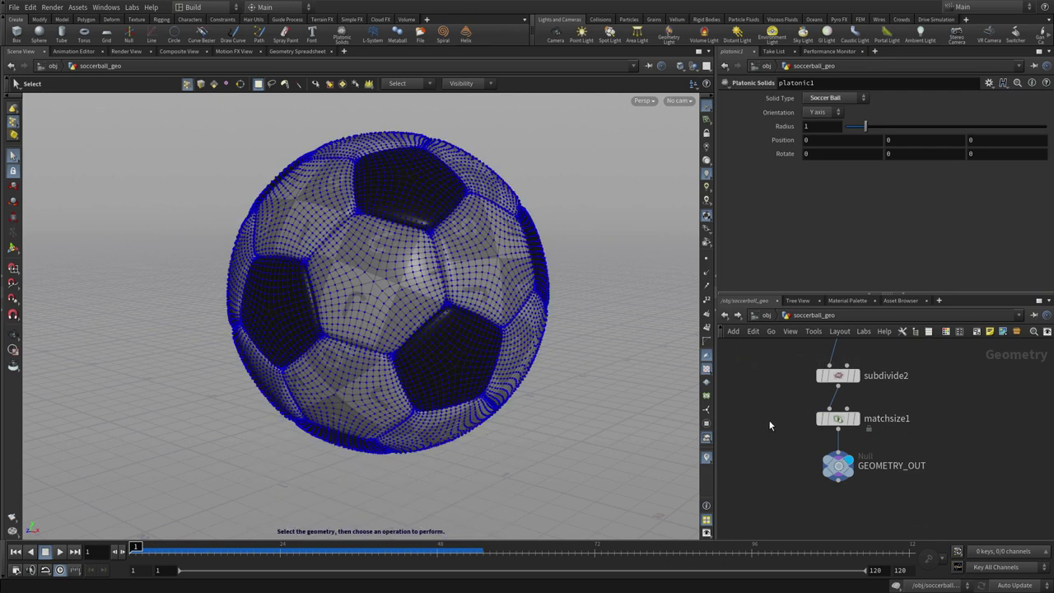
Switch to the stage context and set quickmark 3 framed on the nodes from materiallibrary1 through the lights to backdrop
key("n")
left_click(799, 397)
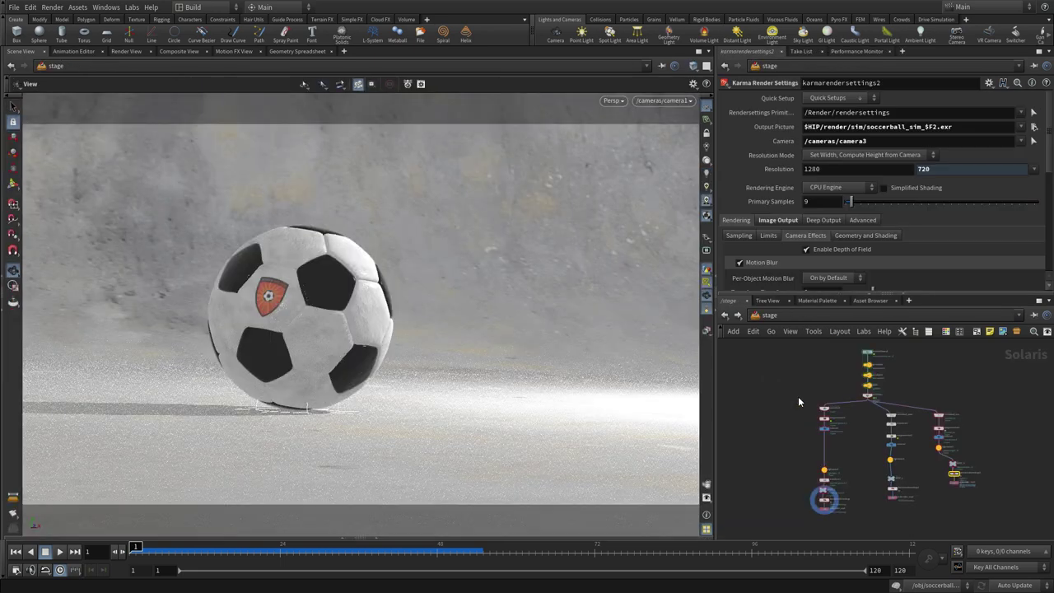
right_click_drag(903, 382, 954, 358, "alt")
middle_click_drag(931, 367, 992, 447, "alt")
right_click_drag(961, 452, 973, 467, "alt")
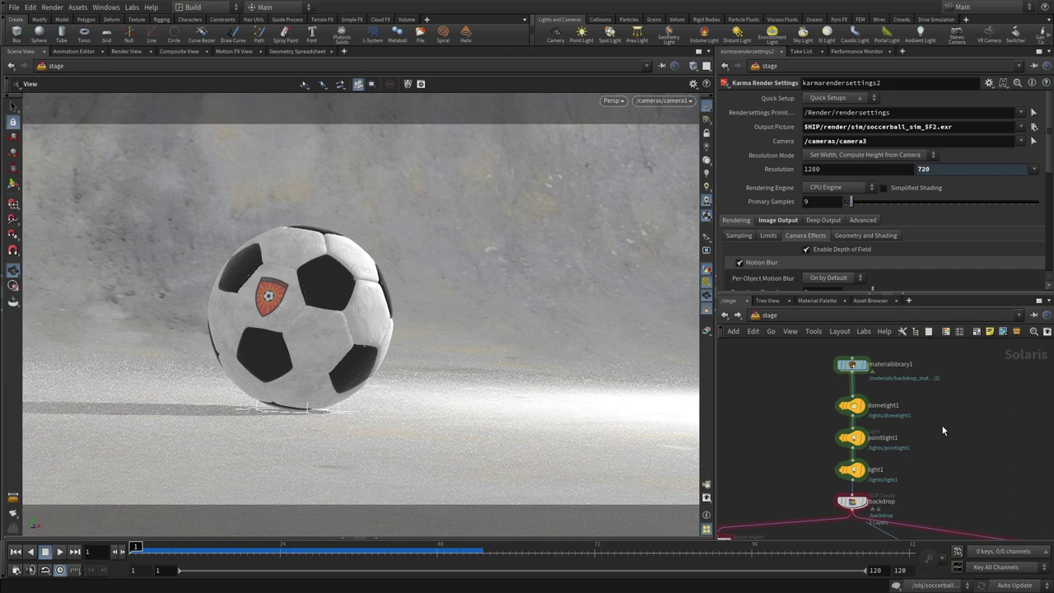
key("ctrl+3")
Set quickmark 4 in the stage network, framed on the SHOT_1, karmarendersettings and usdrender_rop1 nodes
right_click_drag(978, 436, 929, 499, "alt")
middle_click_drag(934, 503, 894, 428, "alt")
right_click_drag(894, 428, 986, 374, "alt")
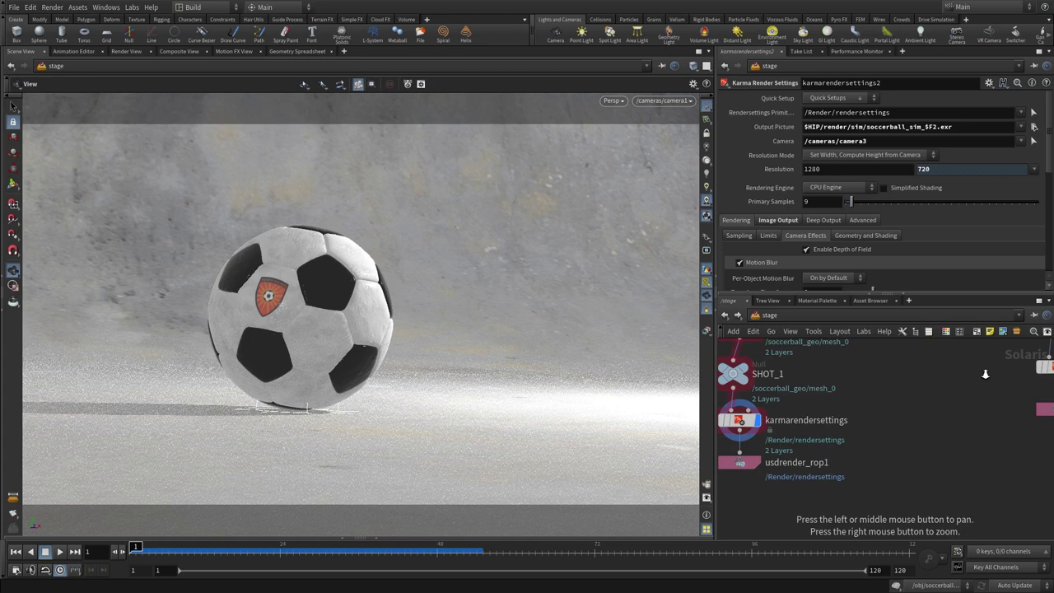
middle_click_drag(926, 403, 1029, 428, "alt")
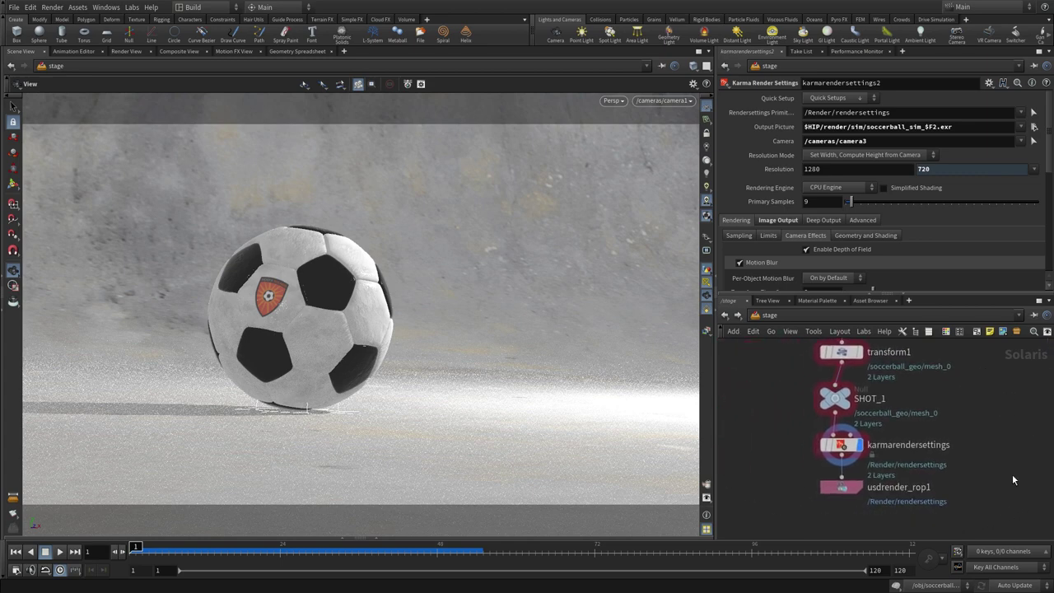
key("ctrl+4")
Jump to quickmarks 1, 2, 3 and 4 in turn to check the stored network locations
key("1")
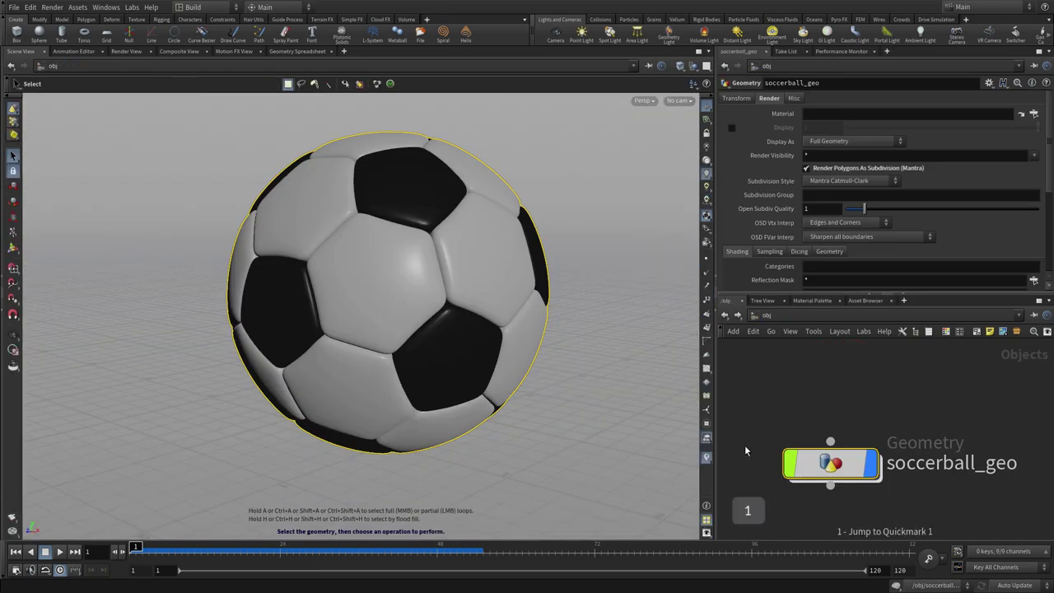
key("2")
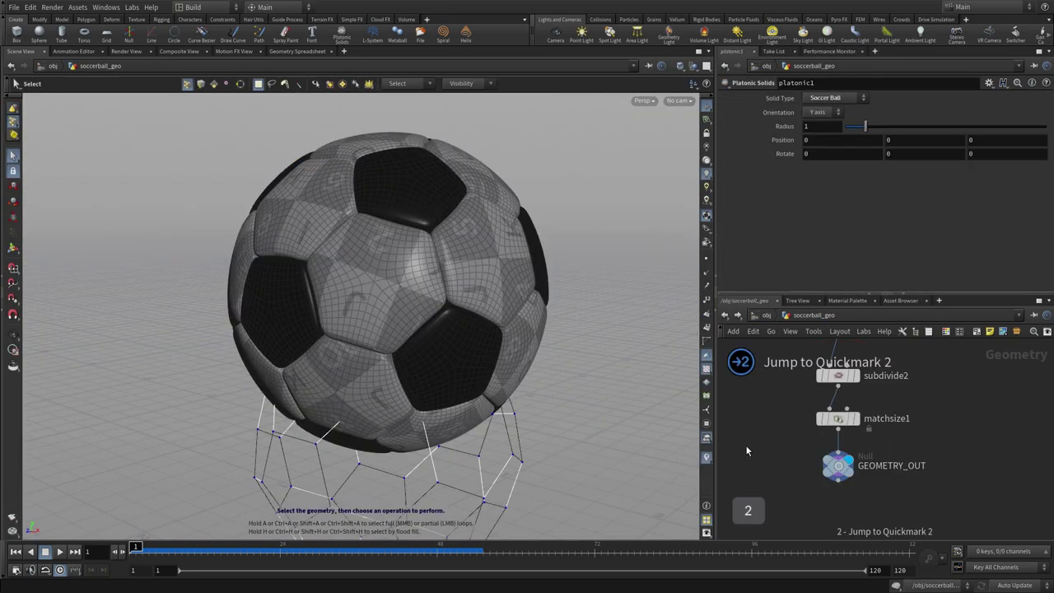
key("3")
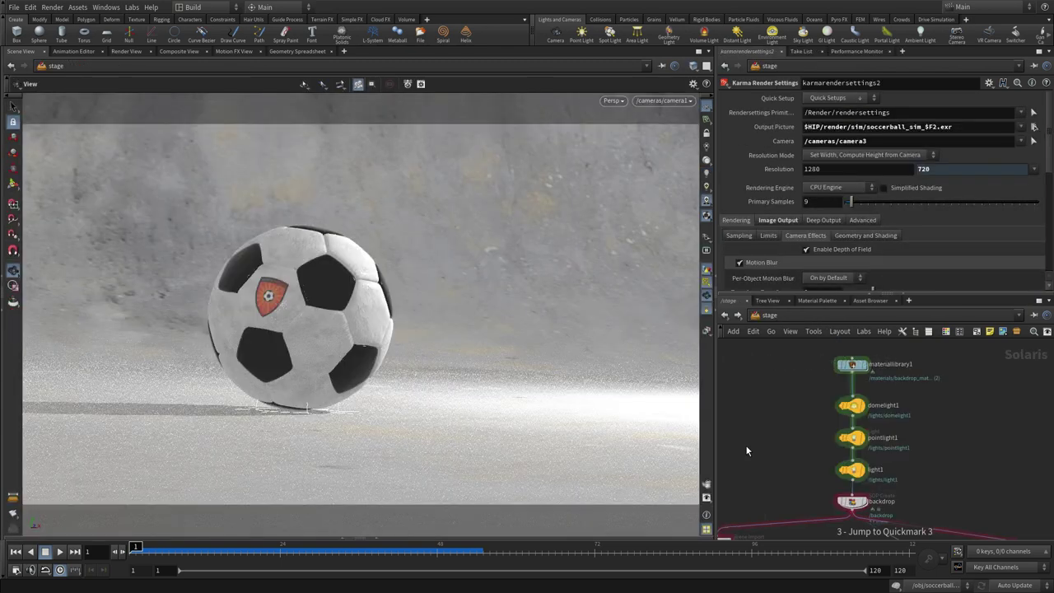
key("4")
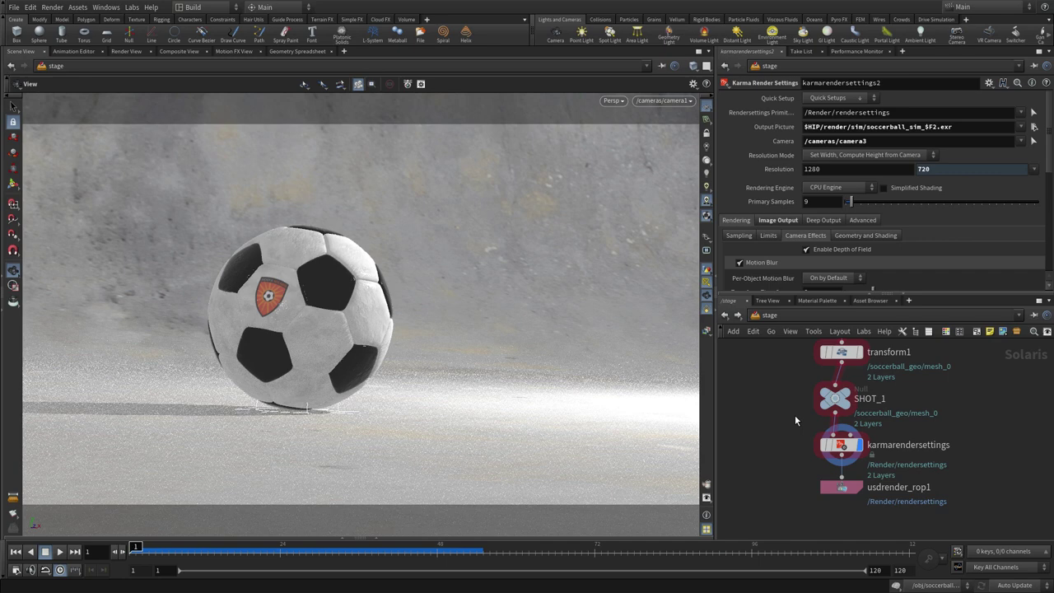